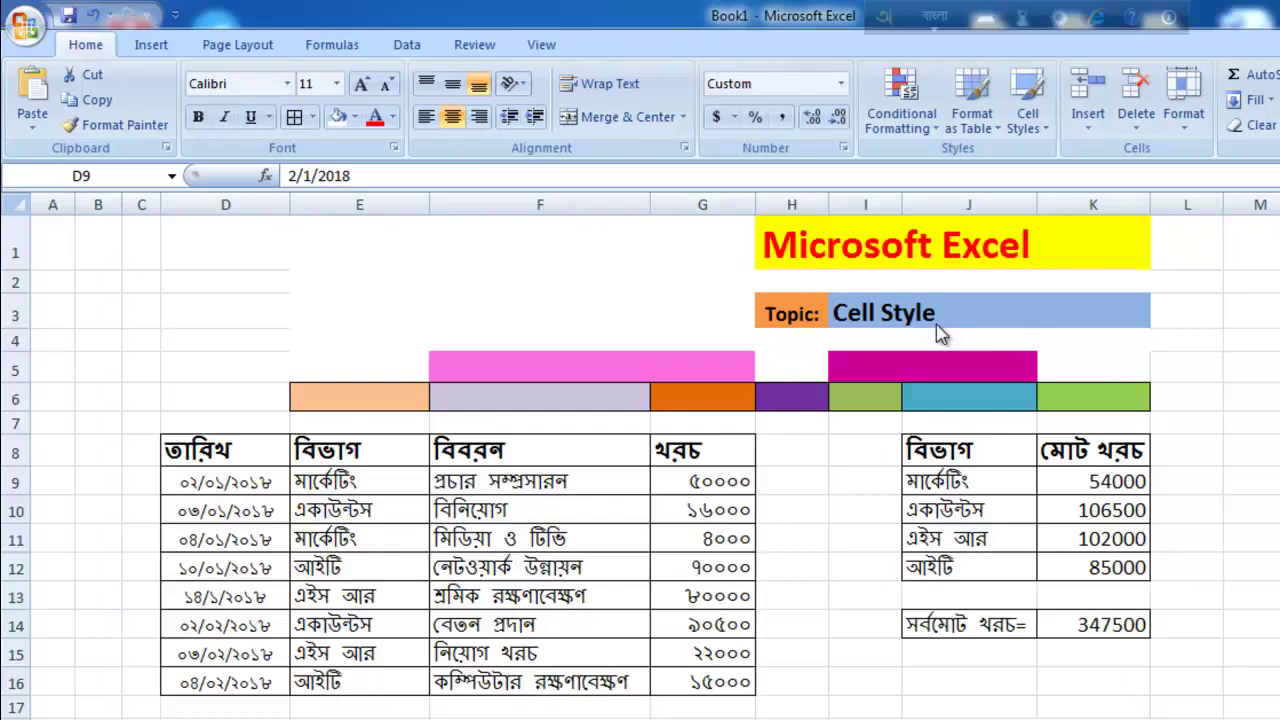
Preview the Cell Styles gallery, then close it without applying a style
click(92, 48)
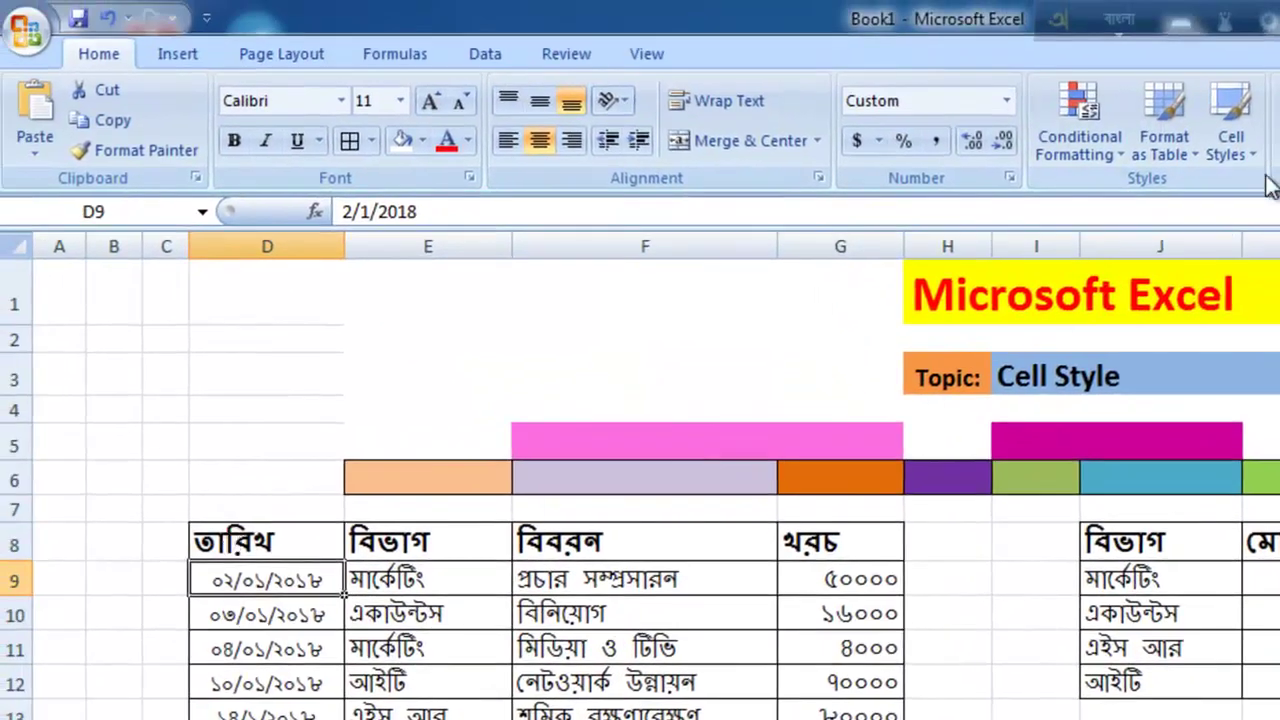
click(1262, 160)
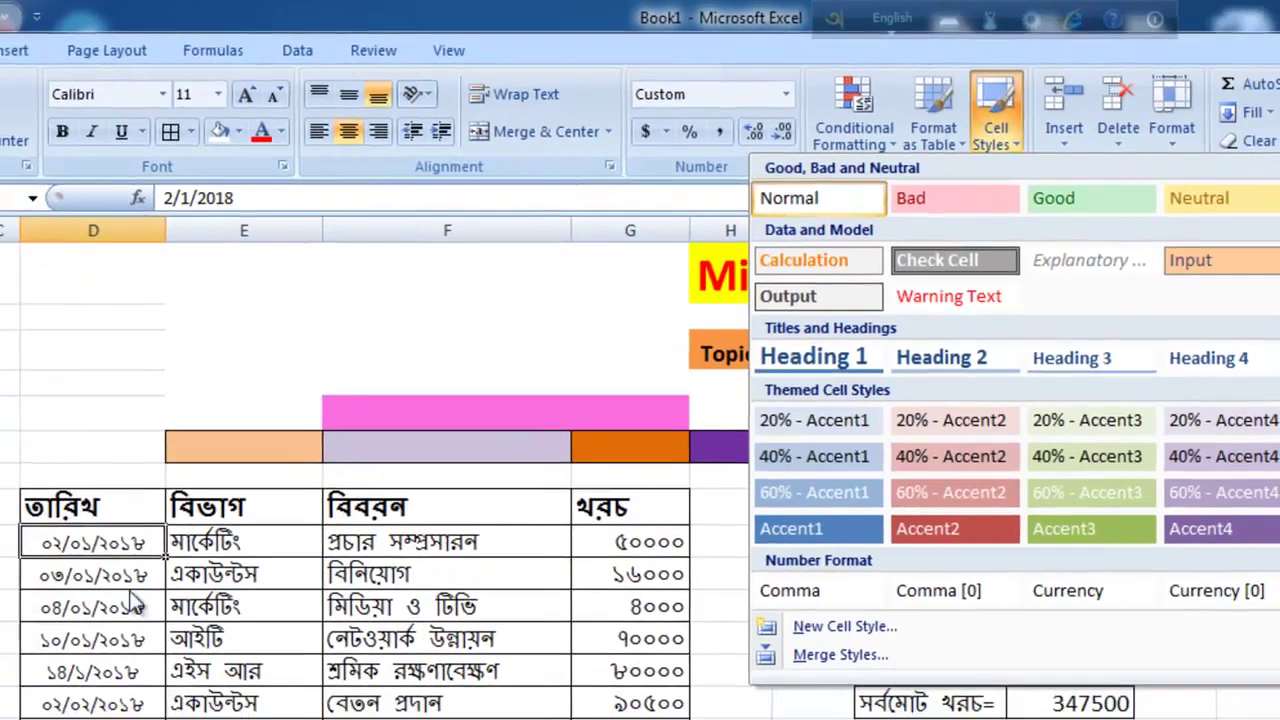
click(58, 585)
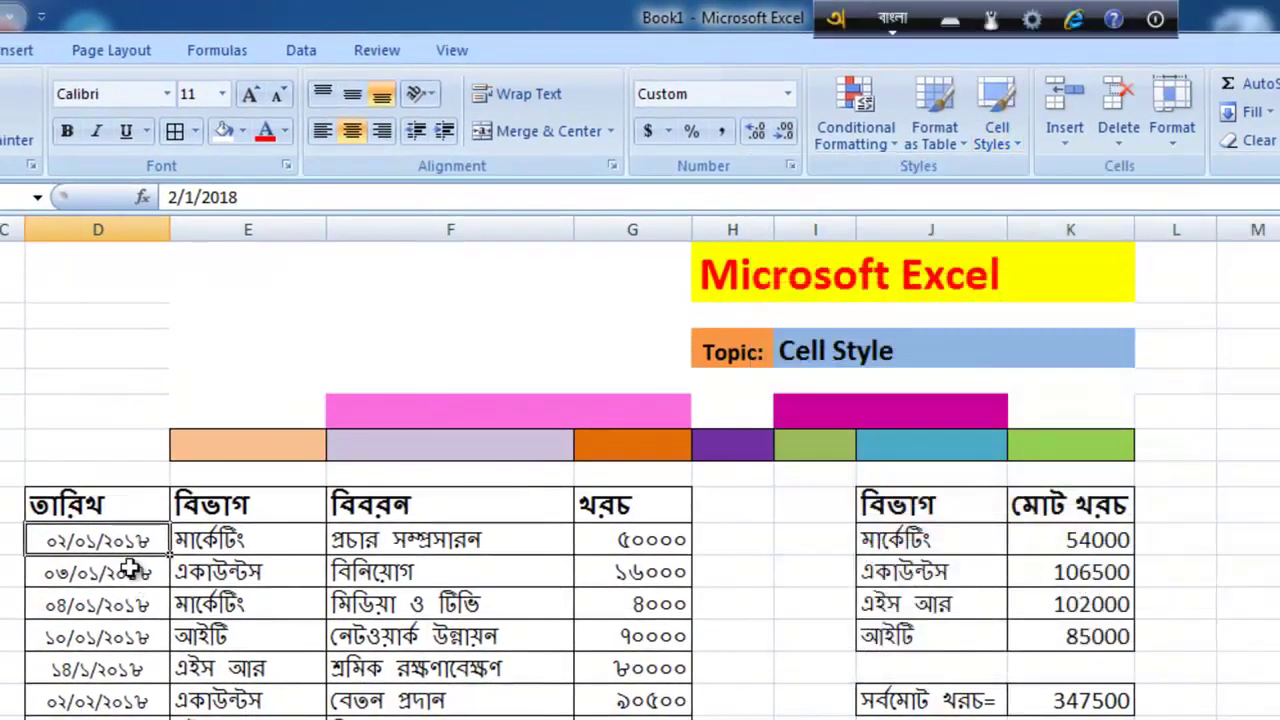
Select the heading row D8:G8, from তারিখ through খরচ
click(118, 570)
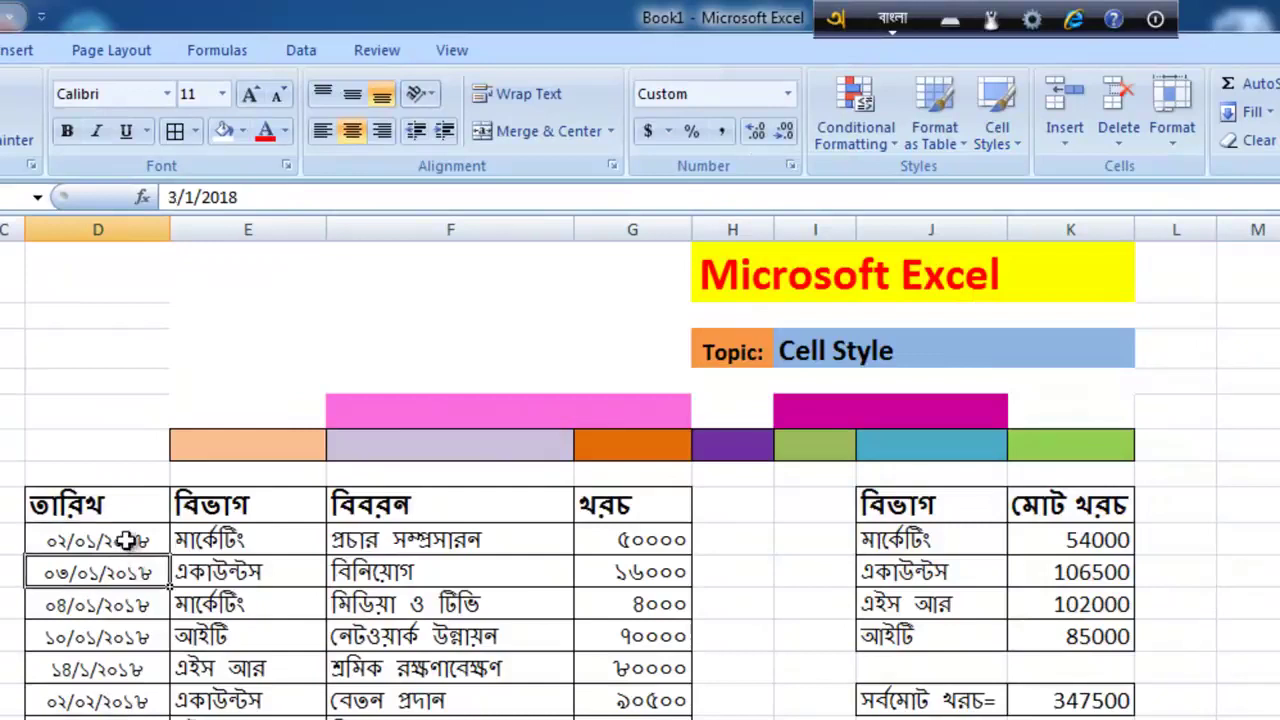
click(127, 540)
click(114, 571)
click(120, 541)
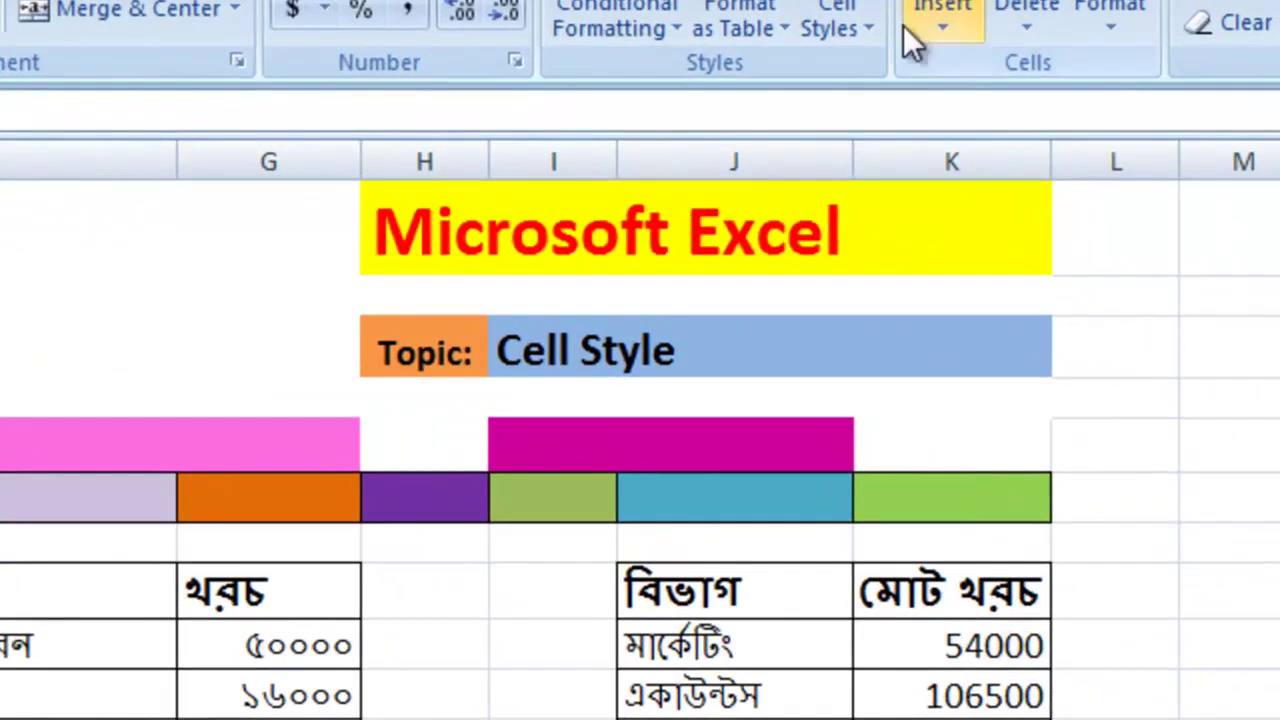
click(870, 12)
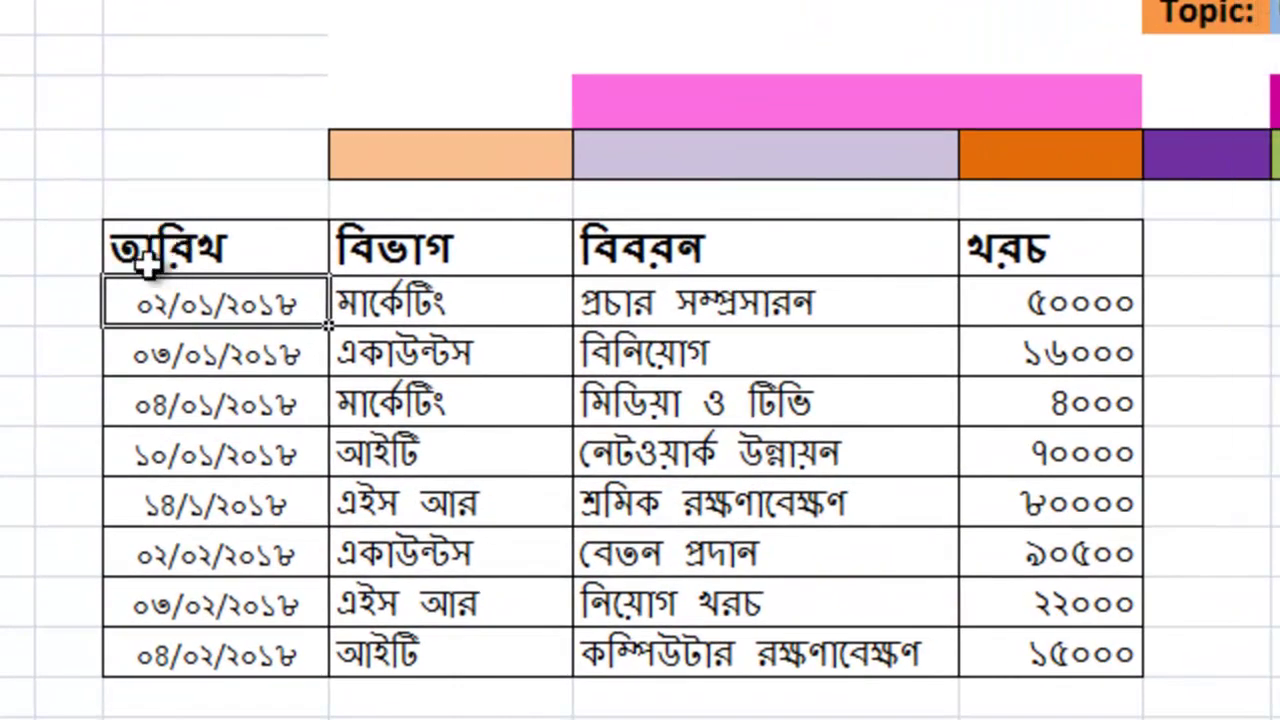
drag(116, 250, 1063, 251)
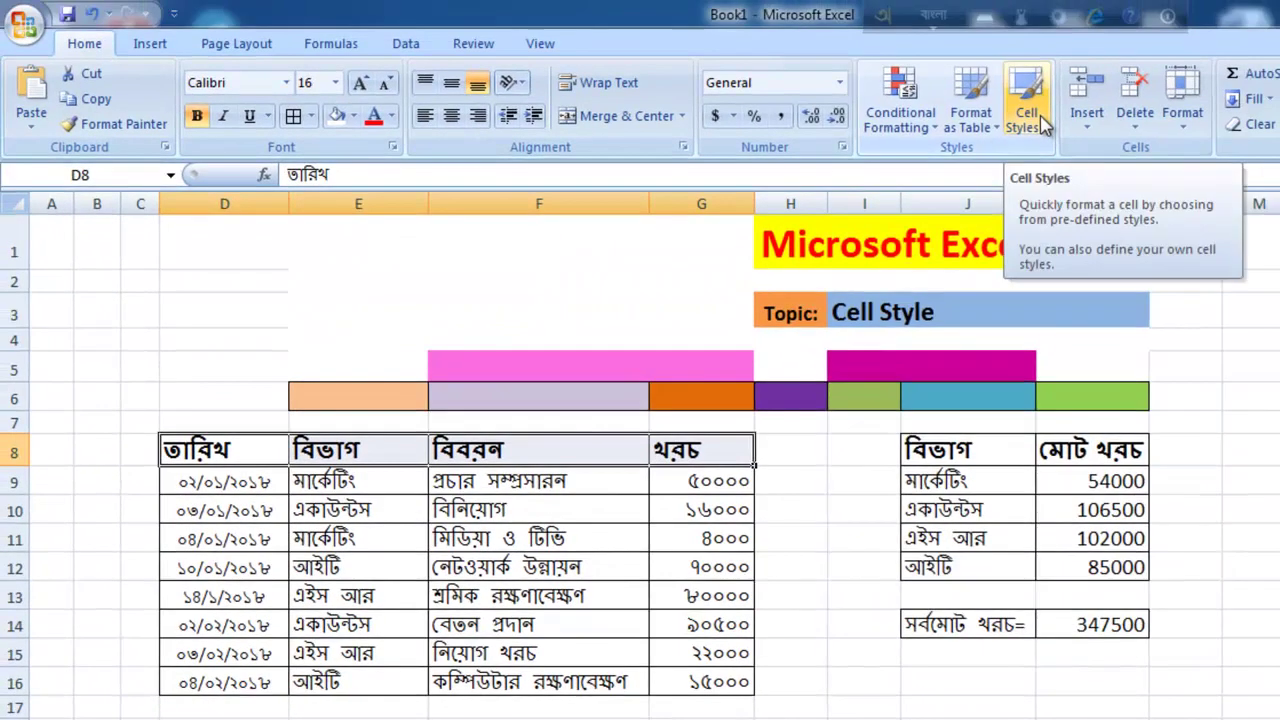
Apply the Heading 1 cell style to headers D8:G8, then deselect
click(1040, 120)
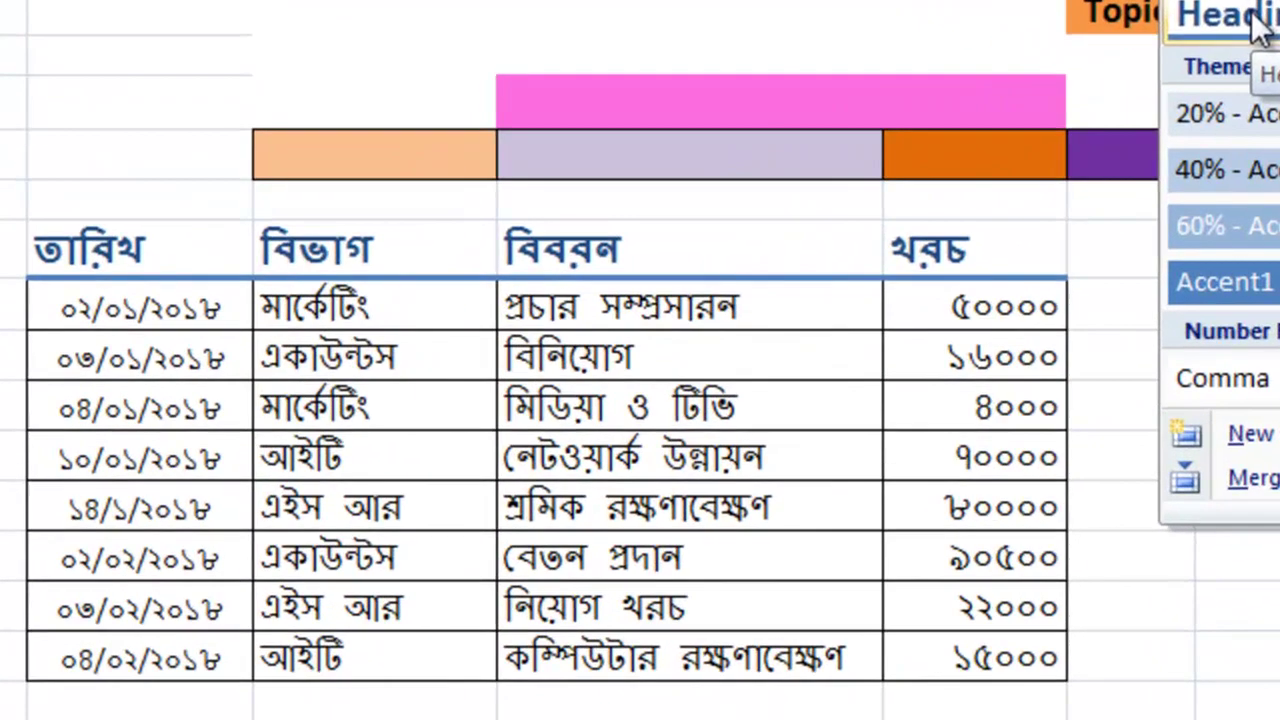
click(862, 318)
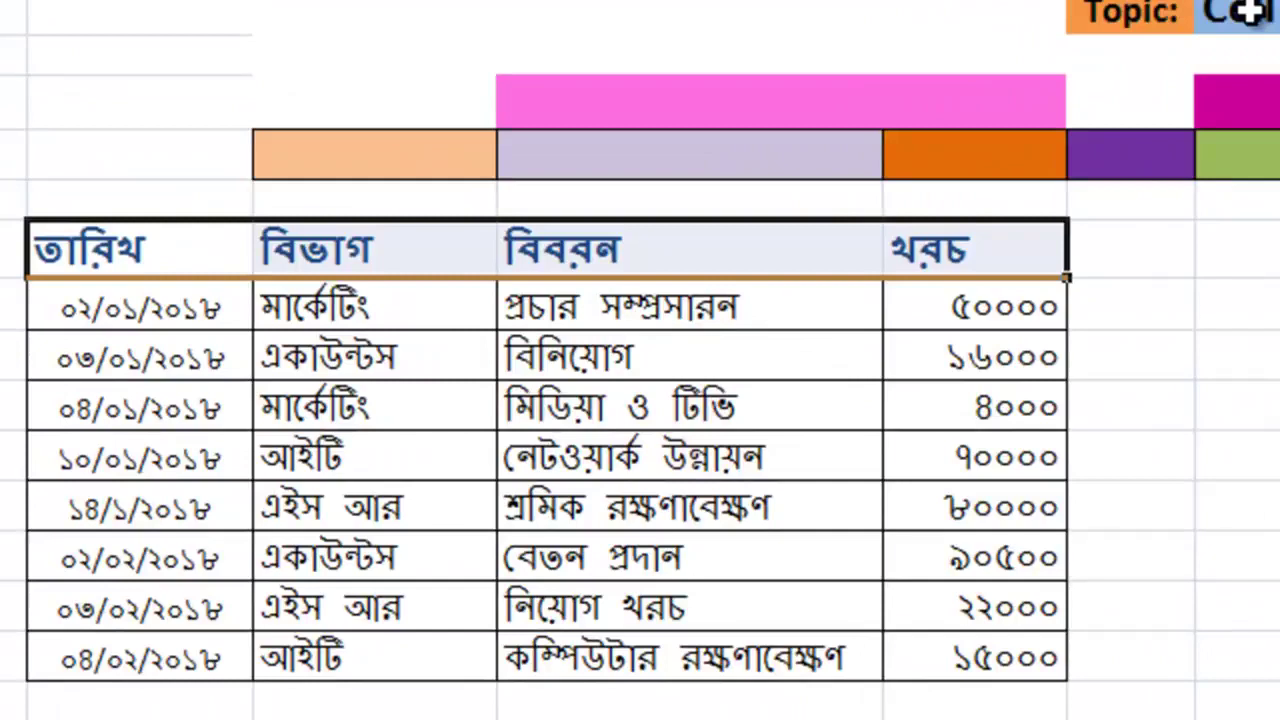
click(1144, 443)
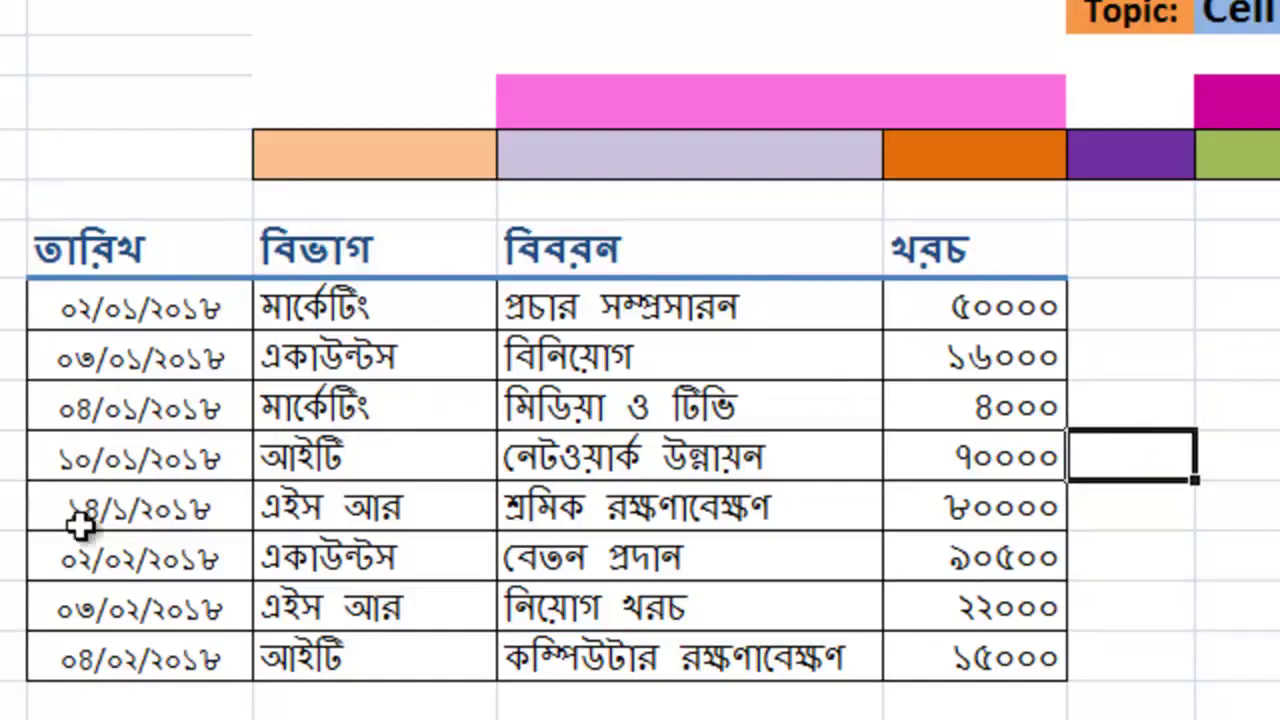
Style the eight date cells D9:D16 with grey Check Cell, then select department cells E9:E16
drag(147, 311, 128, 672)
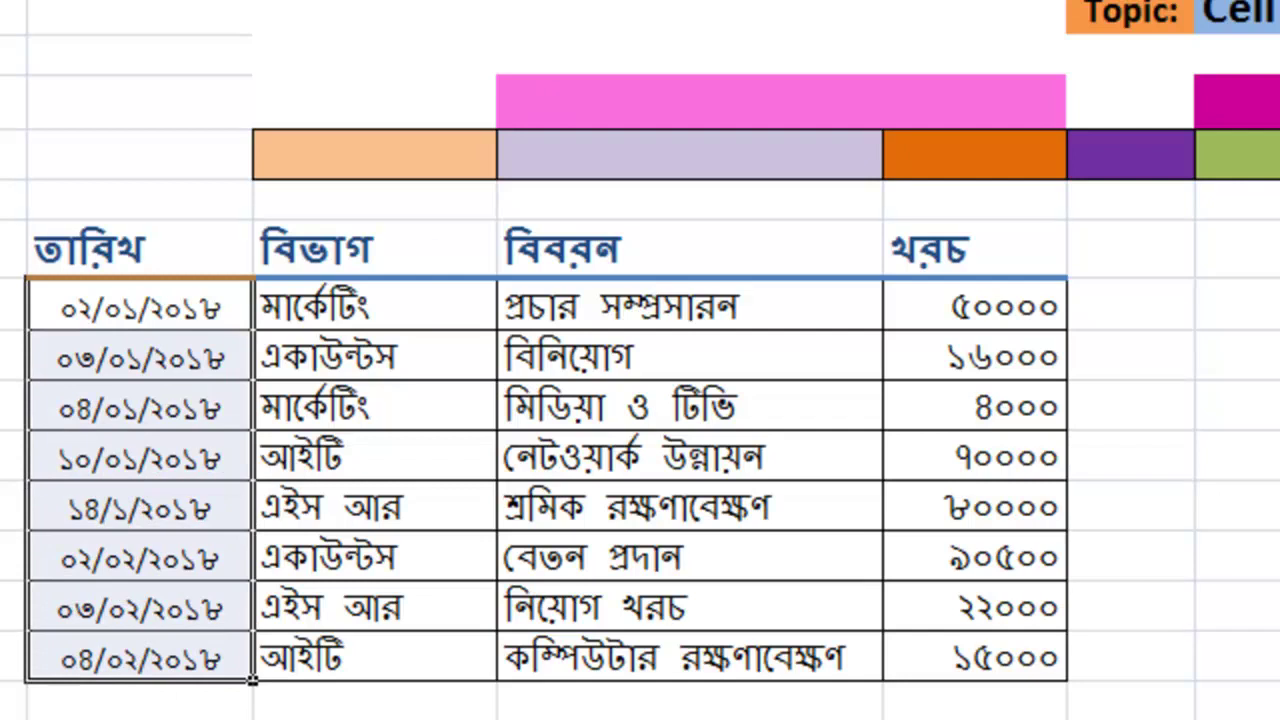
click(1005, 60)
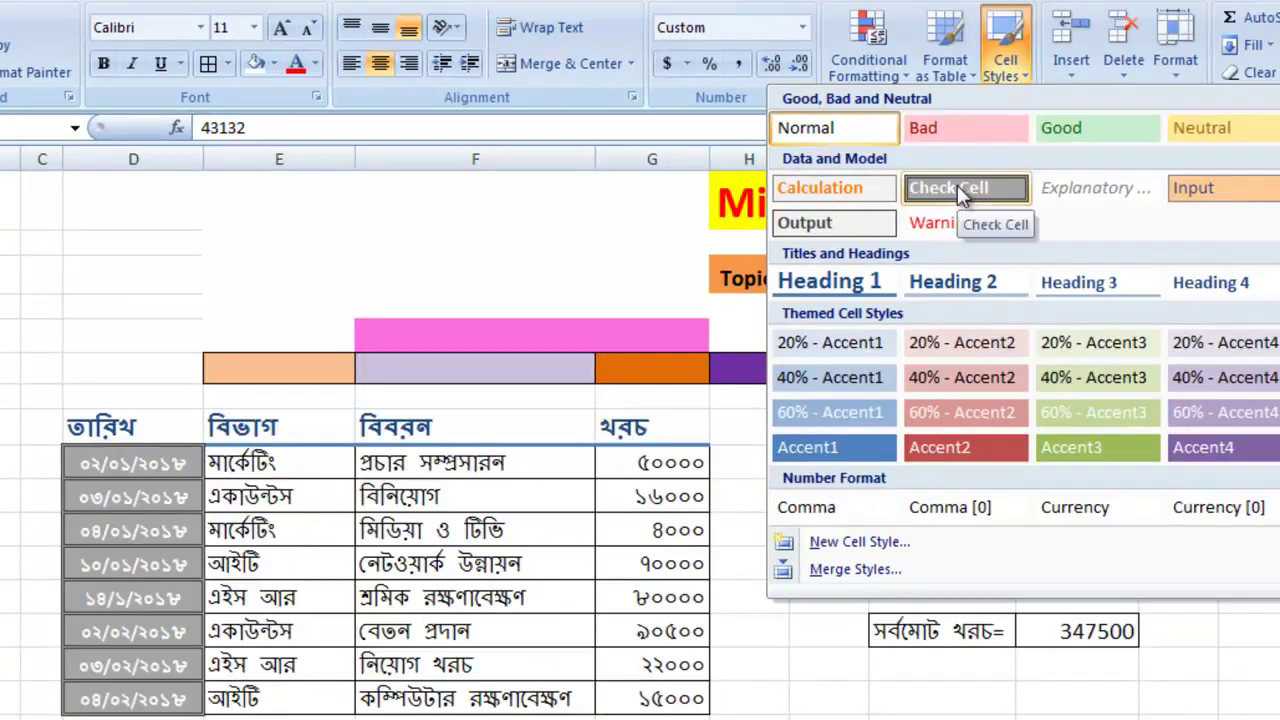
click(1012, 198)
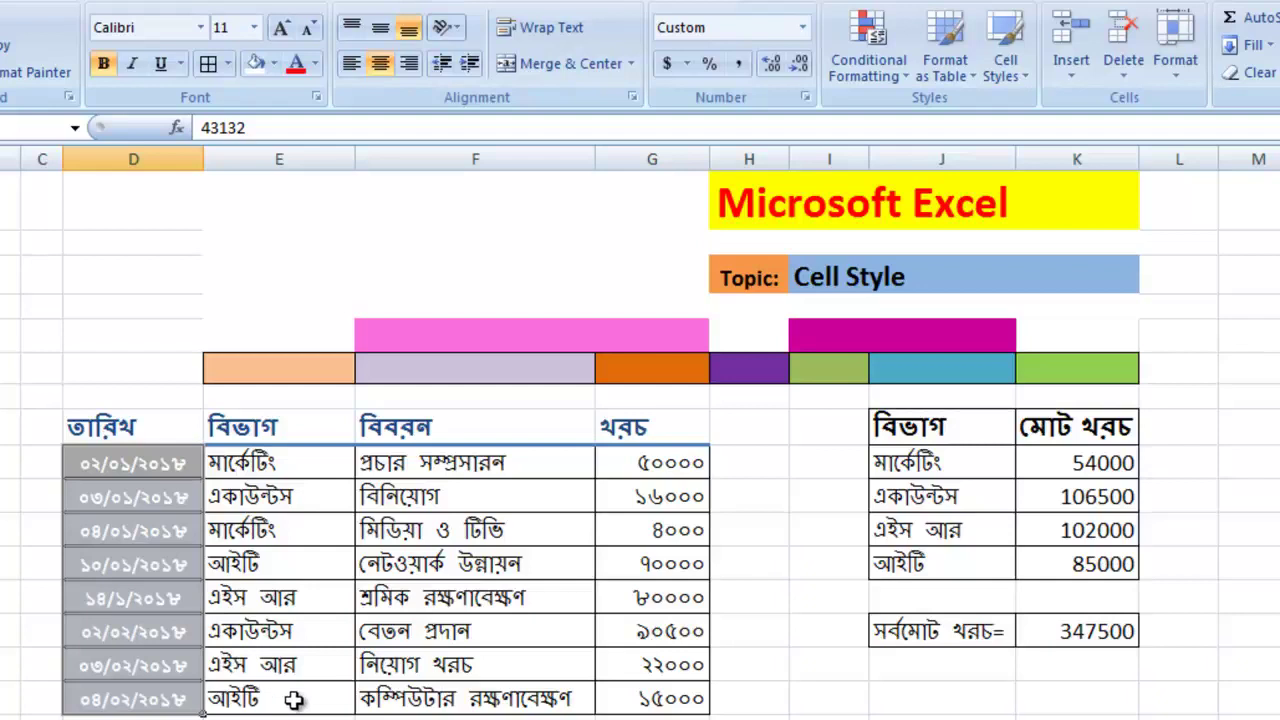
drag(270, 465, 268, 698)
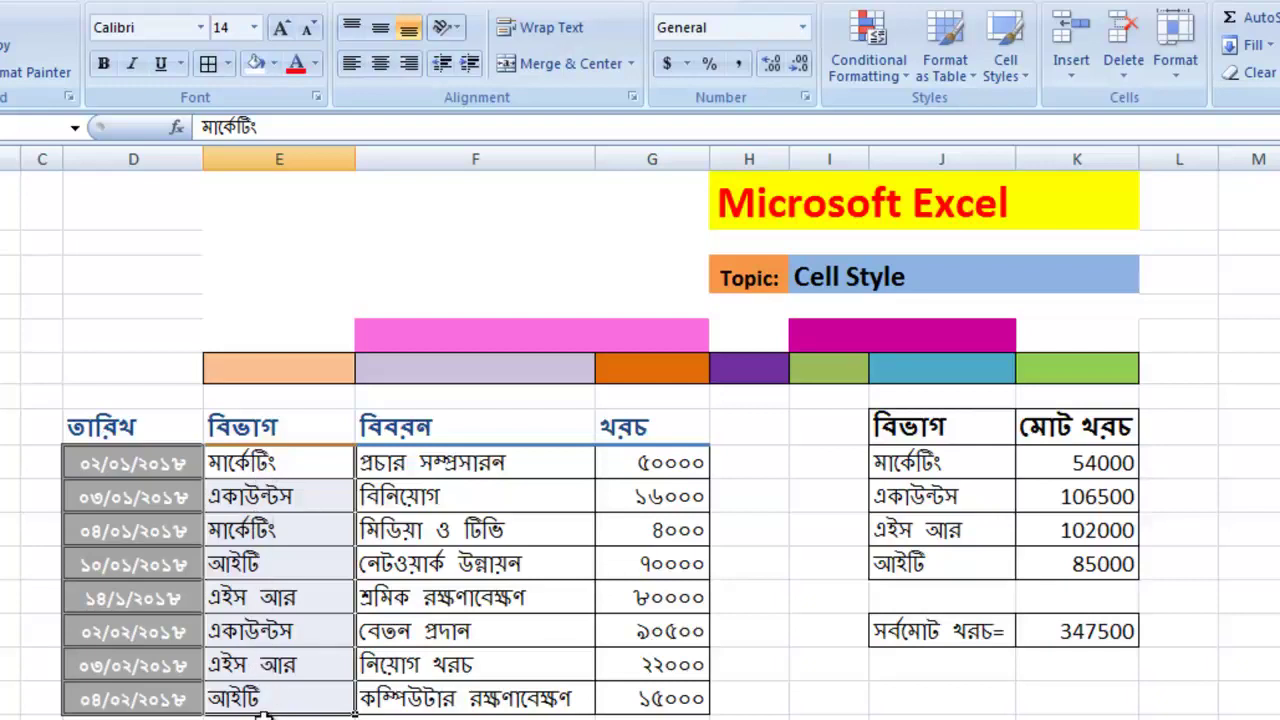
Apply the yellow Neutral cell style to department cells E9:E16
click(1028, 75)
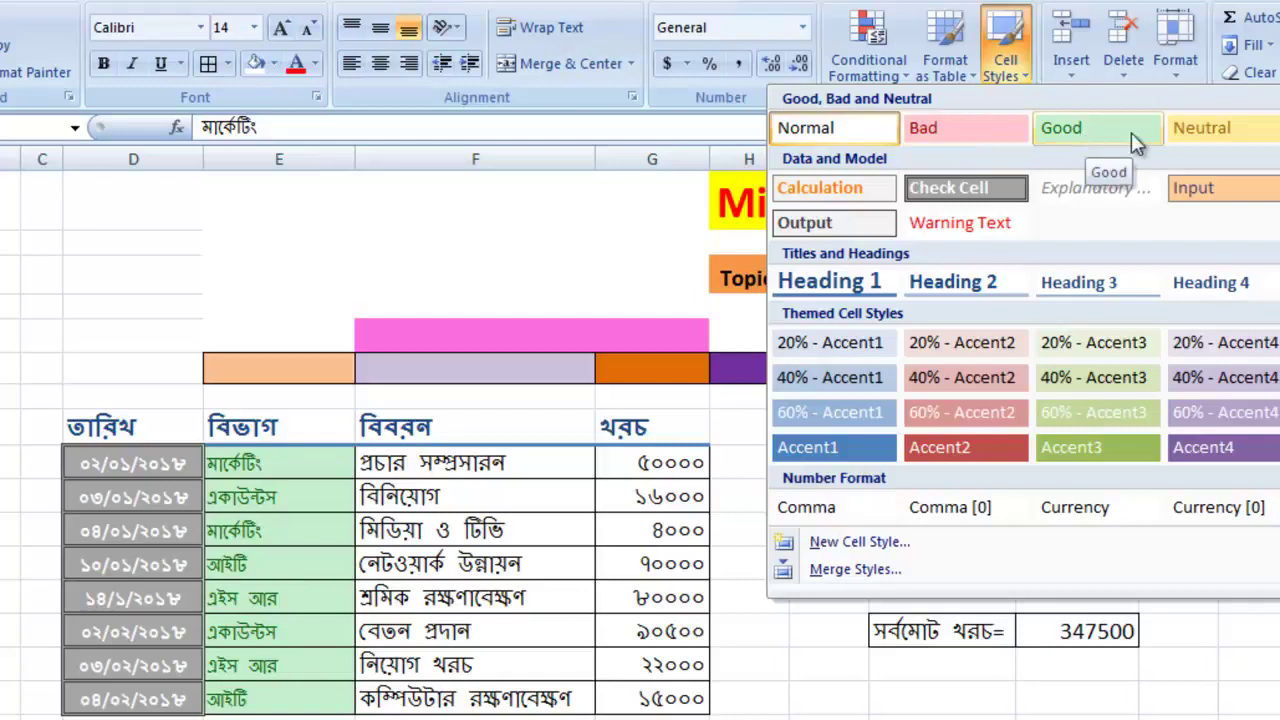
click(1206, 140)
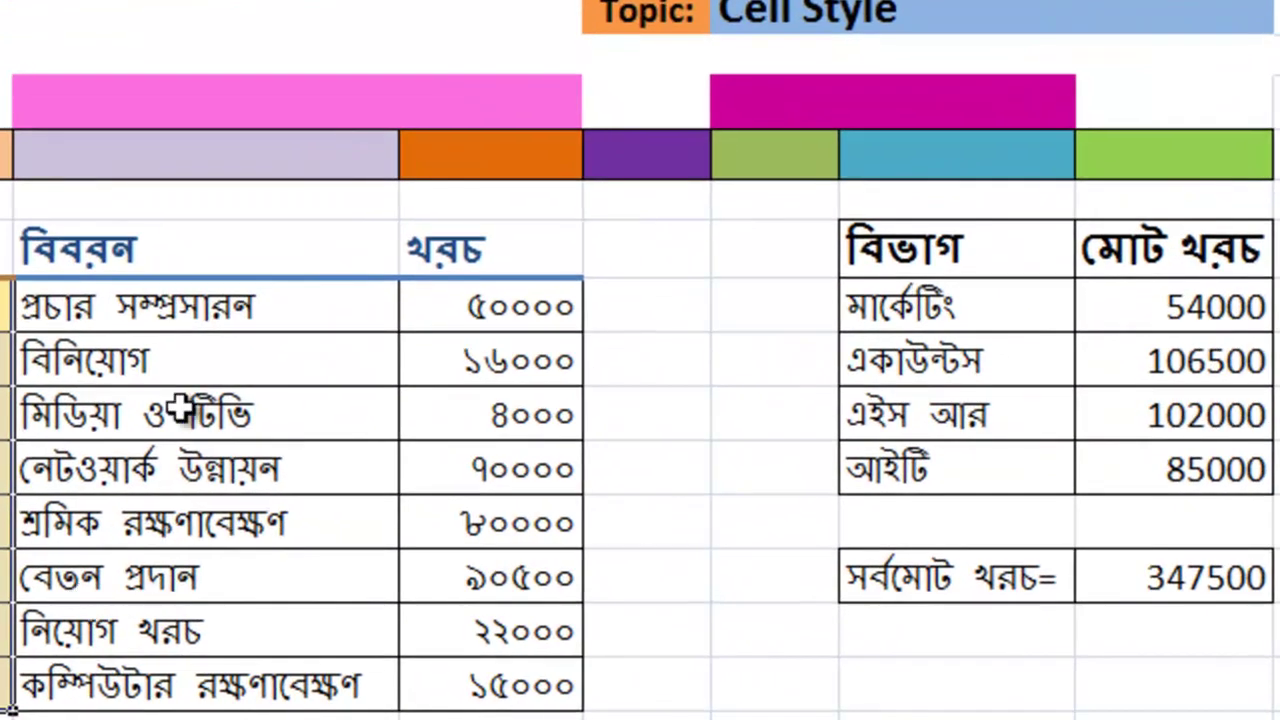
Give description cells F9:F16 the grey italic Explanatory cell style
click(453, 519)
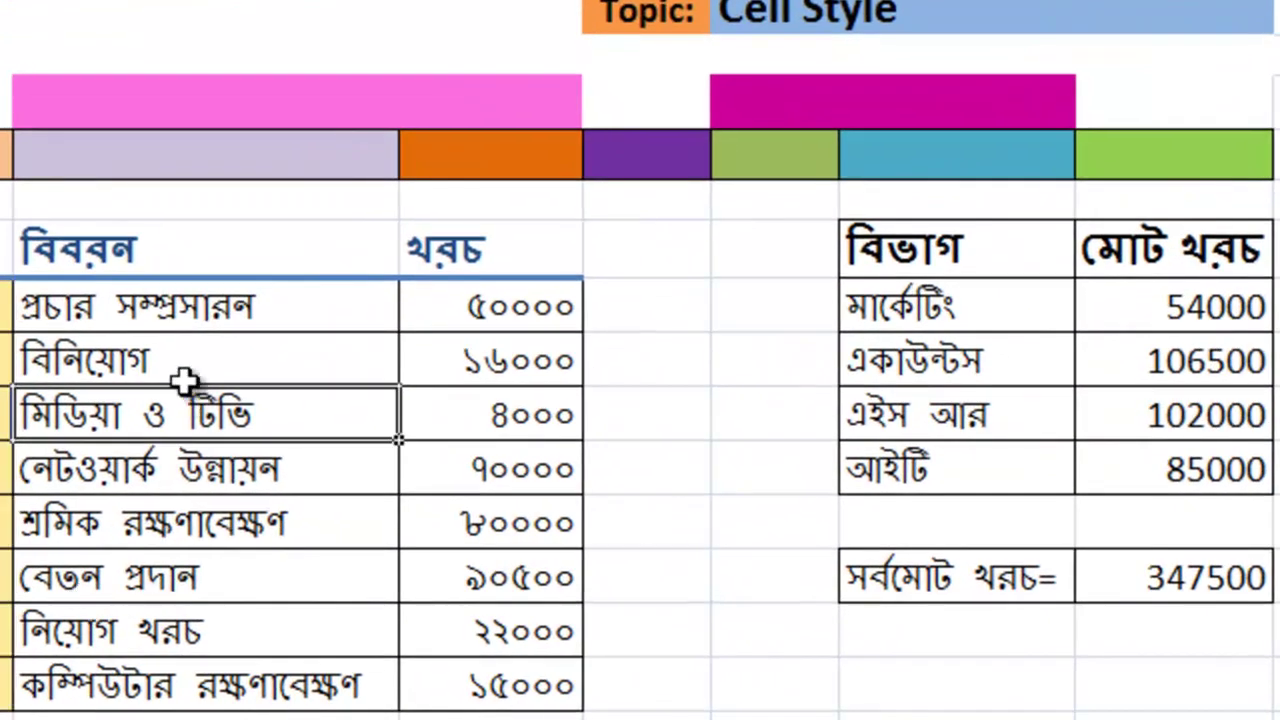
mouse_move(130, 324)
mouse_down()
mouse_move(123, 708)
mouse_move(130, 690)
mouse_up()
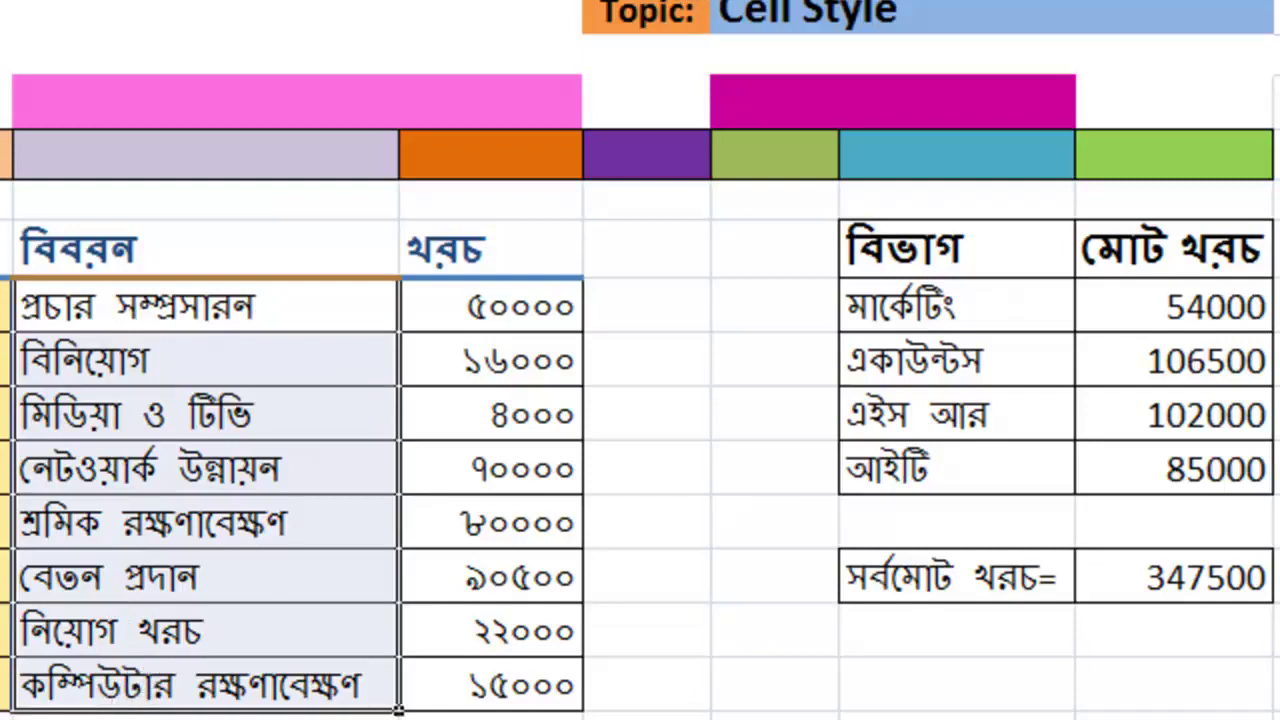
click(1017, 70)
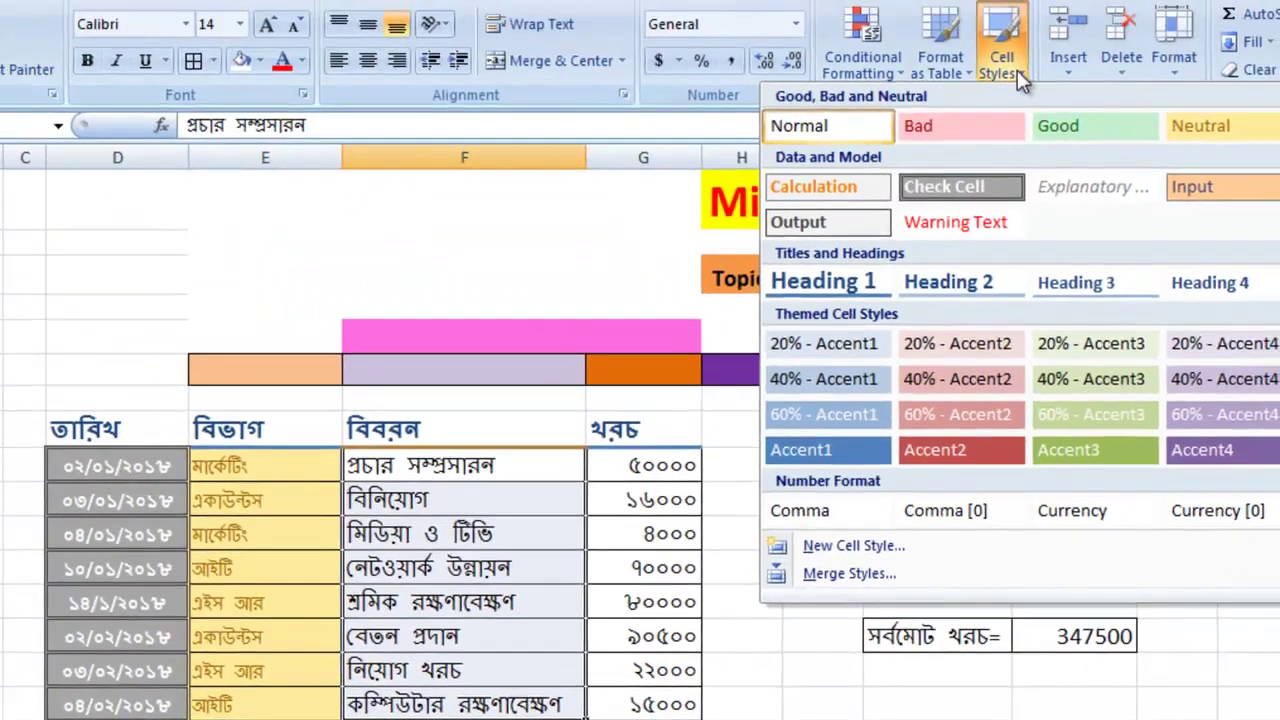
click(1091, 192)
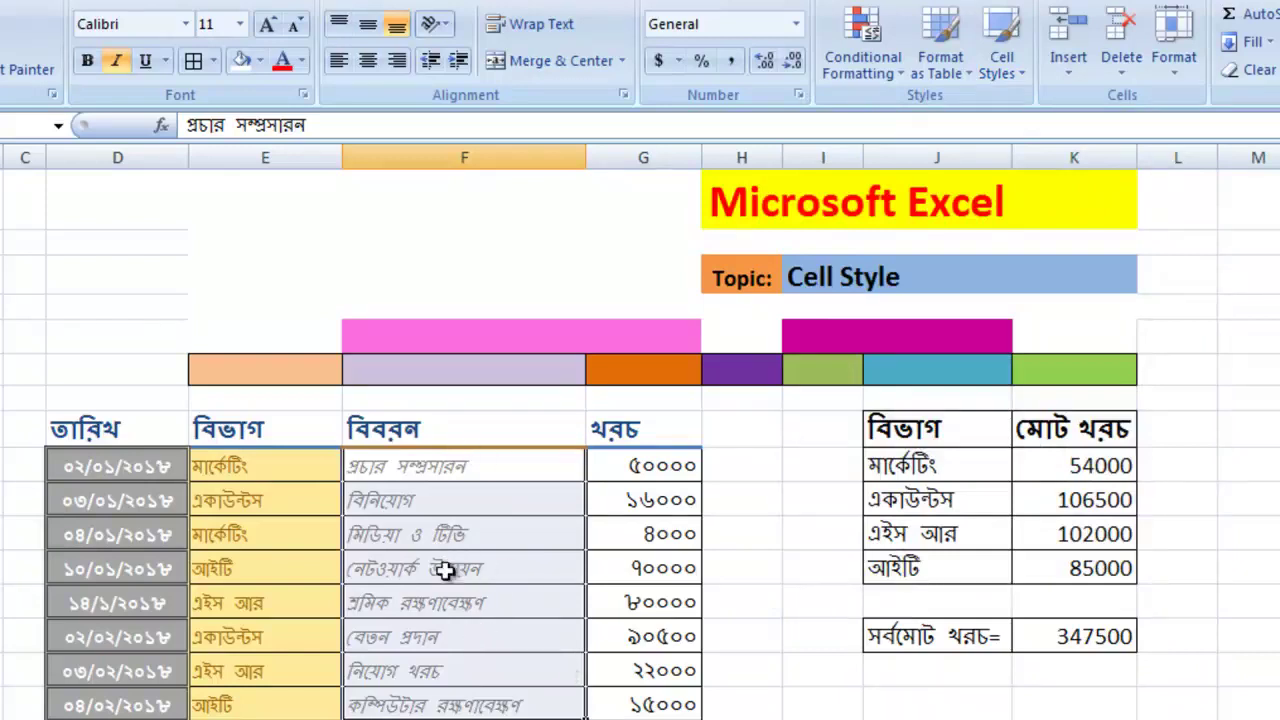
Select the eight amount cells G9:G16 under খরচ and bring up Cell Styles
click(663, 523)
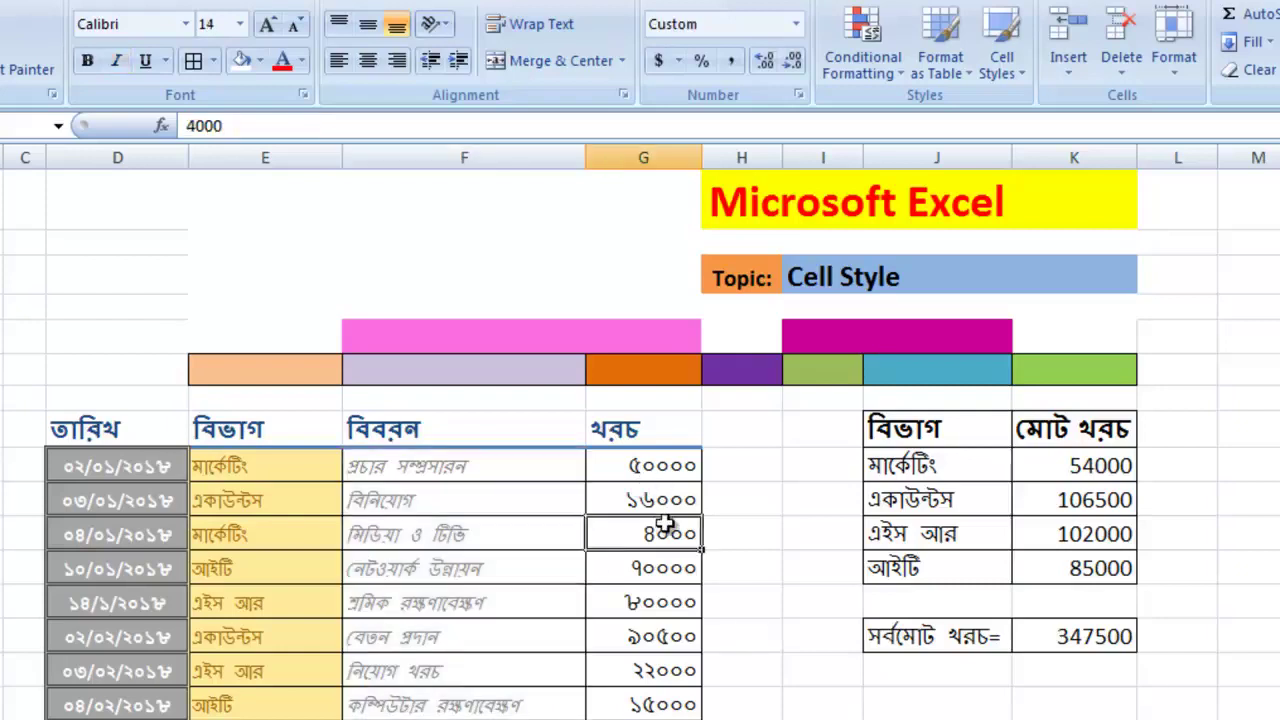
drag(658, 462, 630, 702)
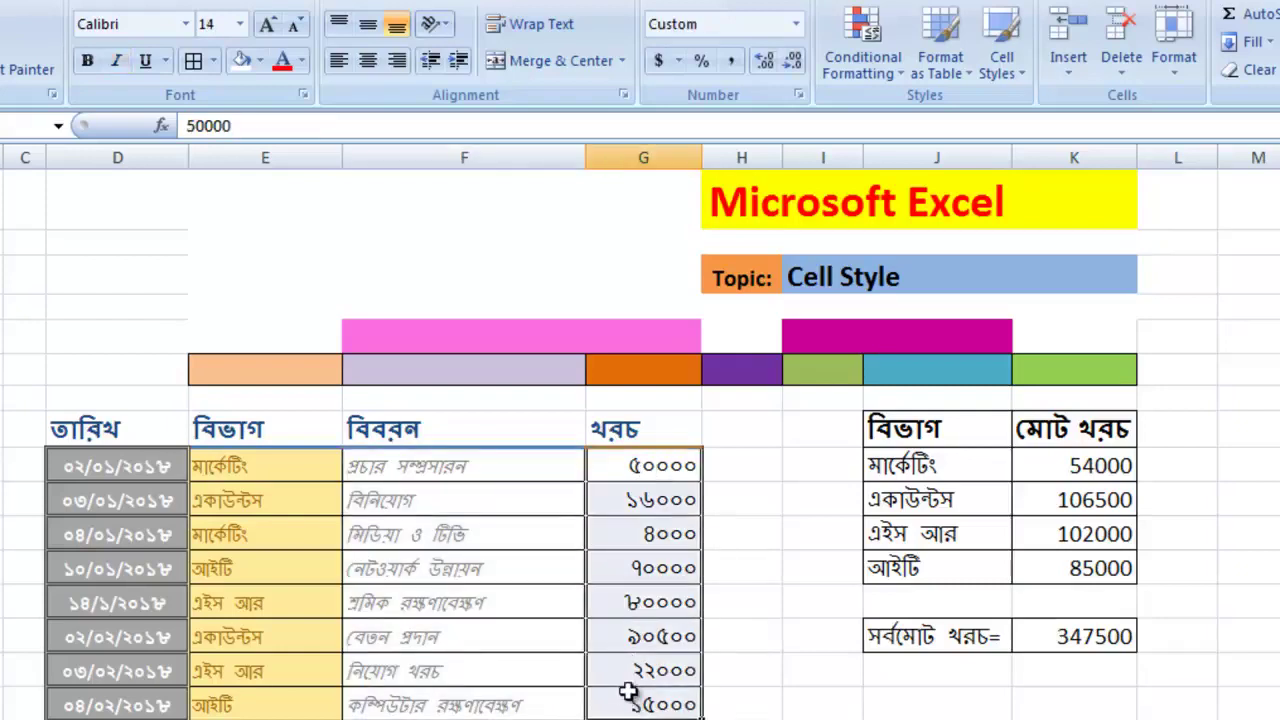
click(1027, 72)
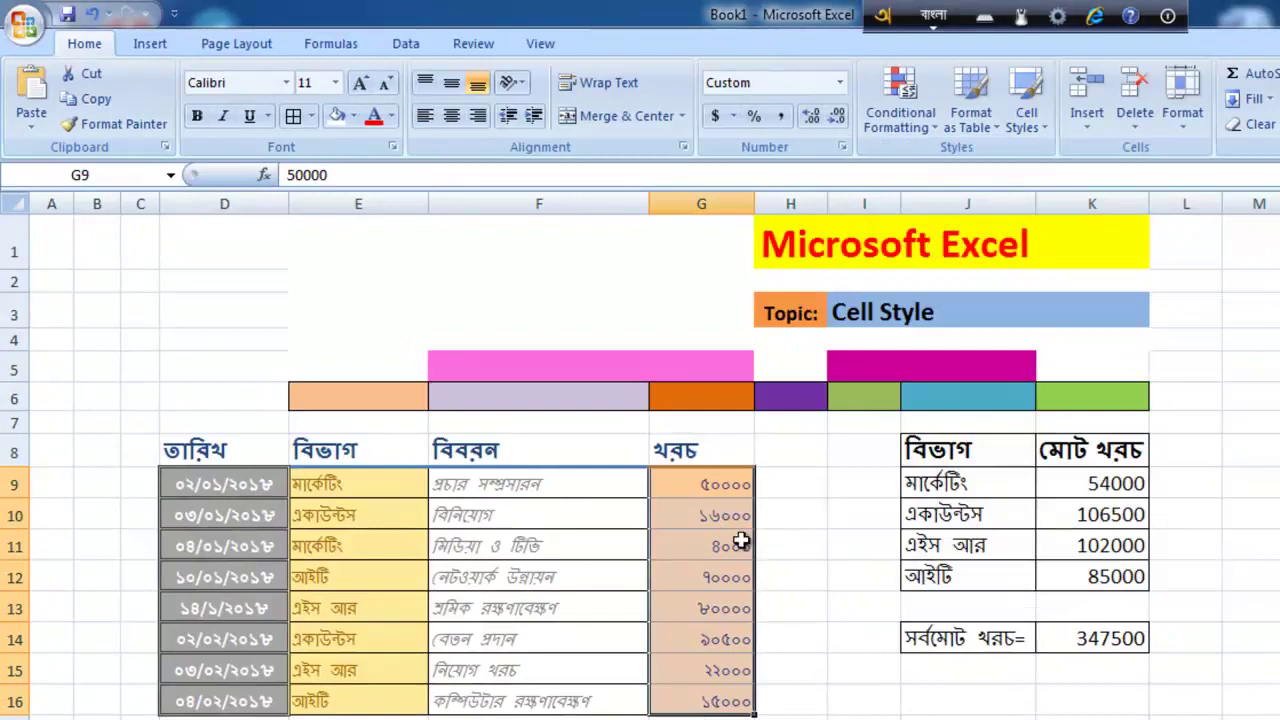
click(818, 628)
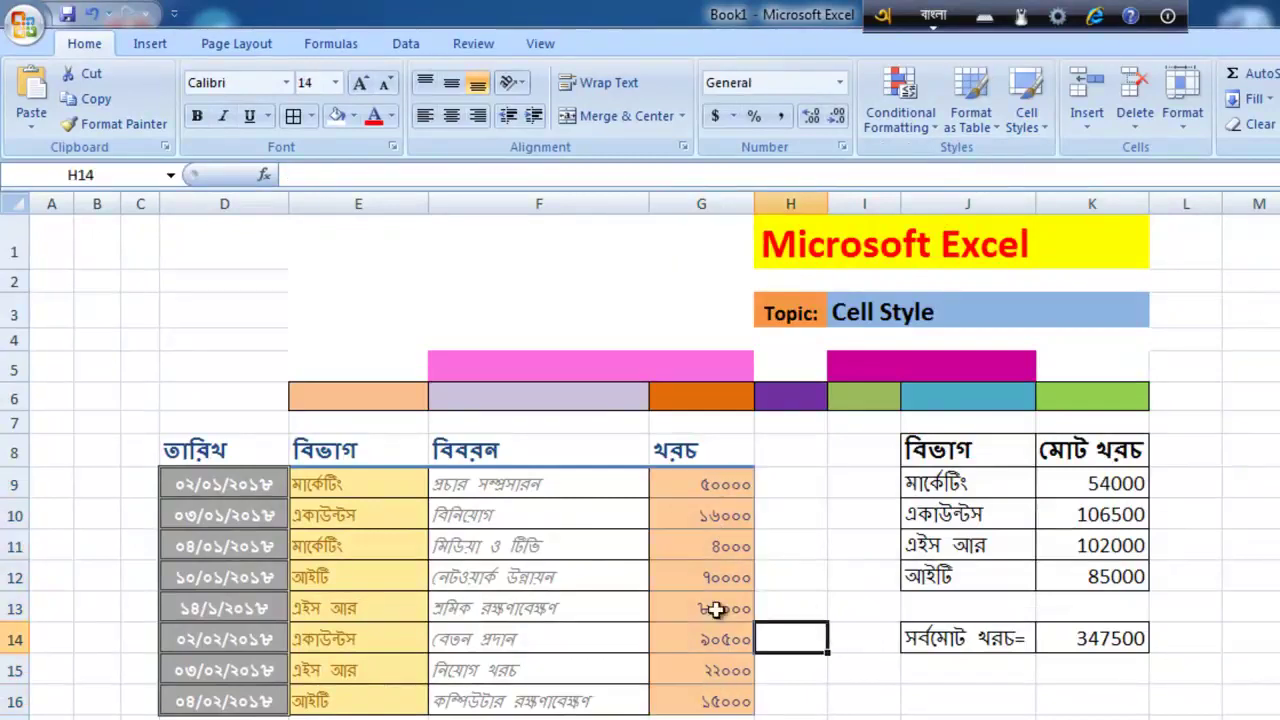
click(834, 672)
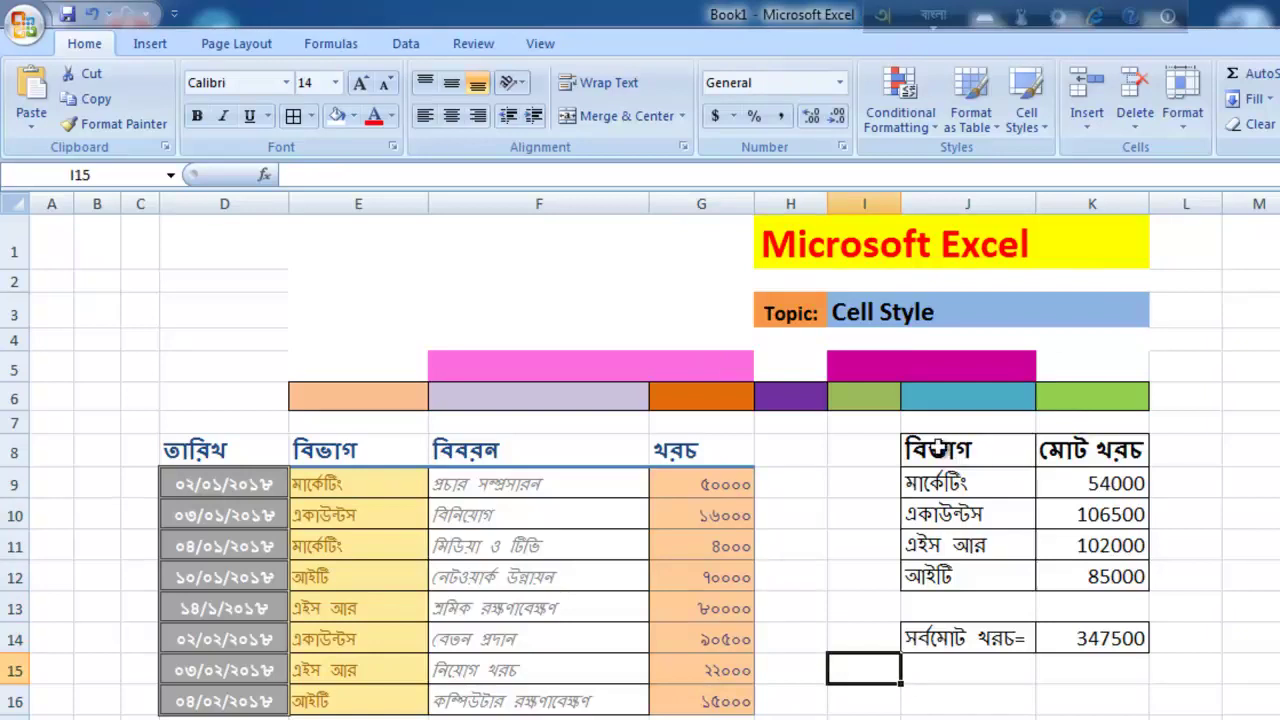
drag(937, 450, 1122, 452)
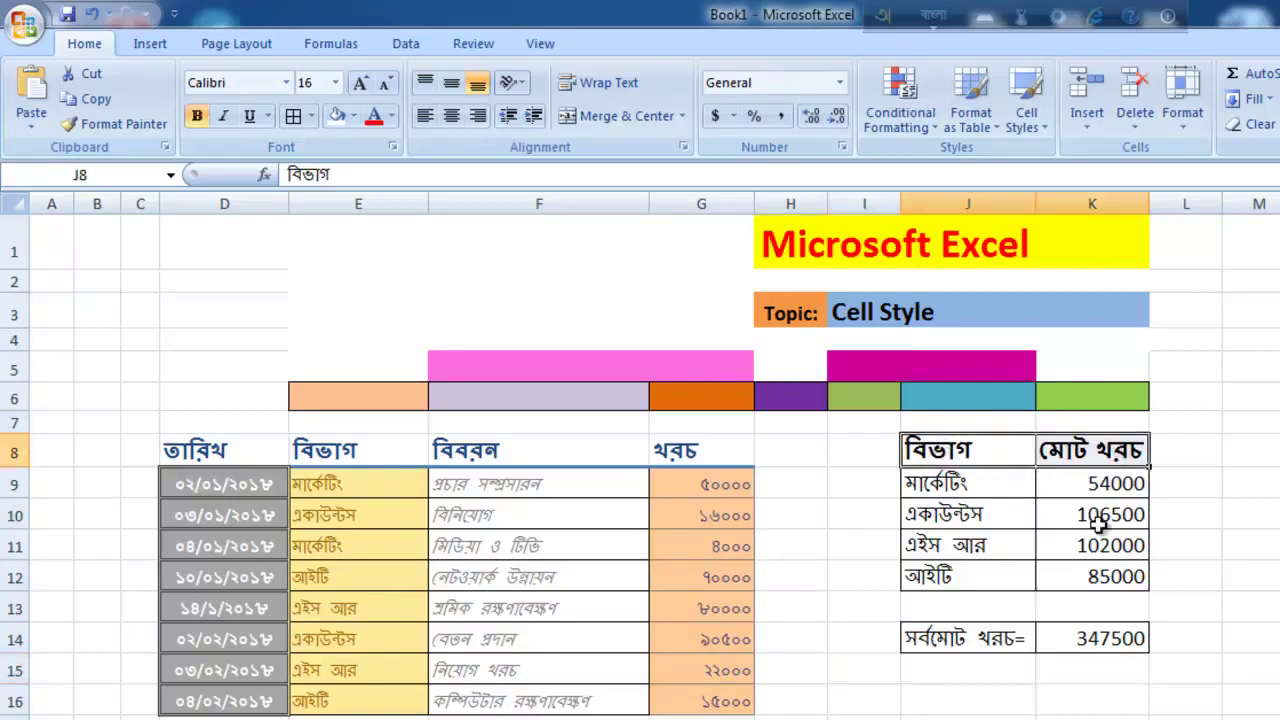